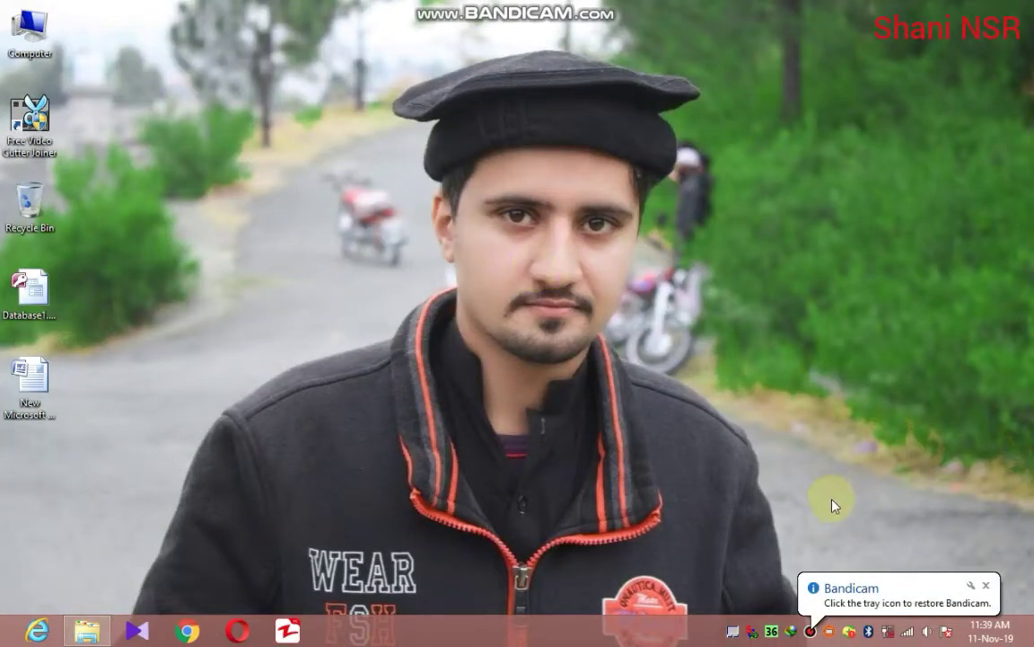
Step: Close the Bandicam notification balloon above the system tray
left_click(986, 586)
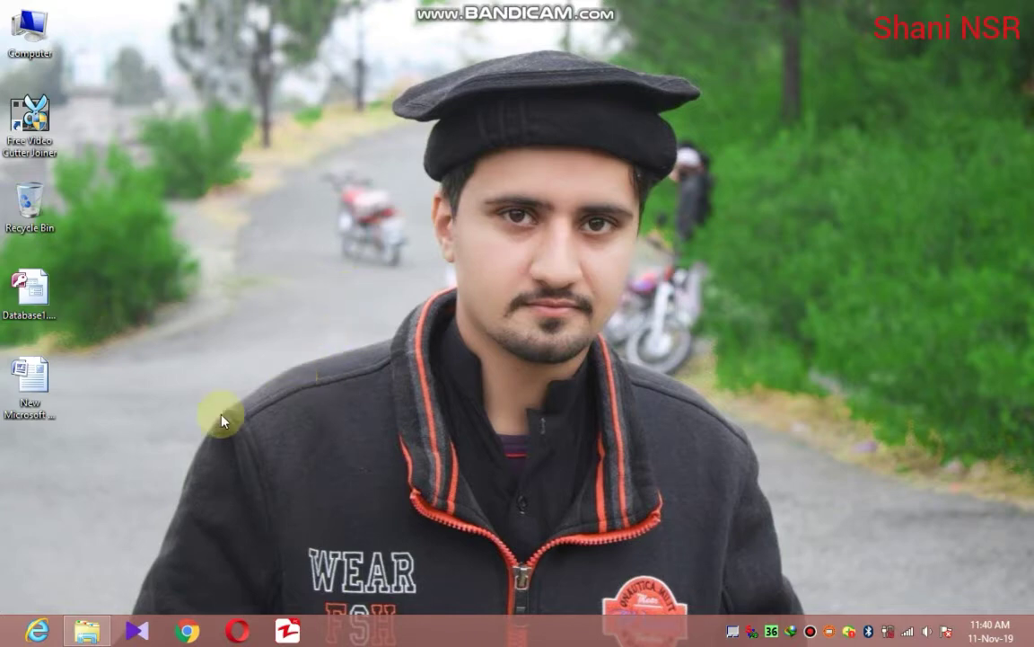
Step: Launch Setup.exe from the Photoshop folder under Softwares > Office Related
left_click(87, 632)
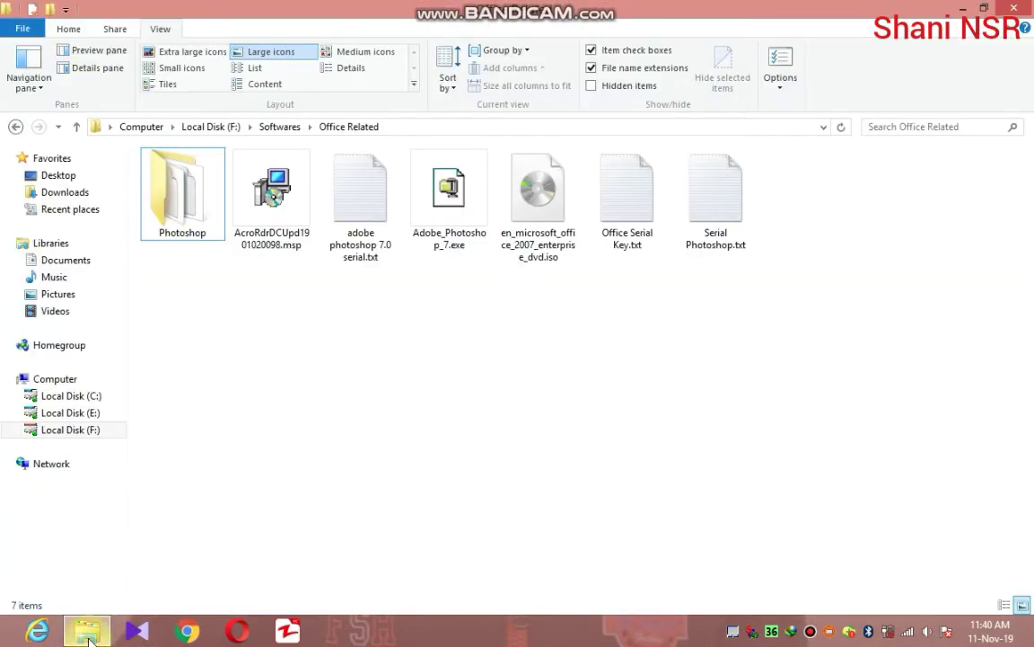
double_click(184, 200)
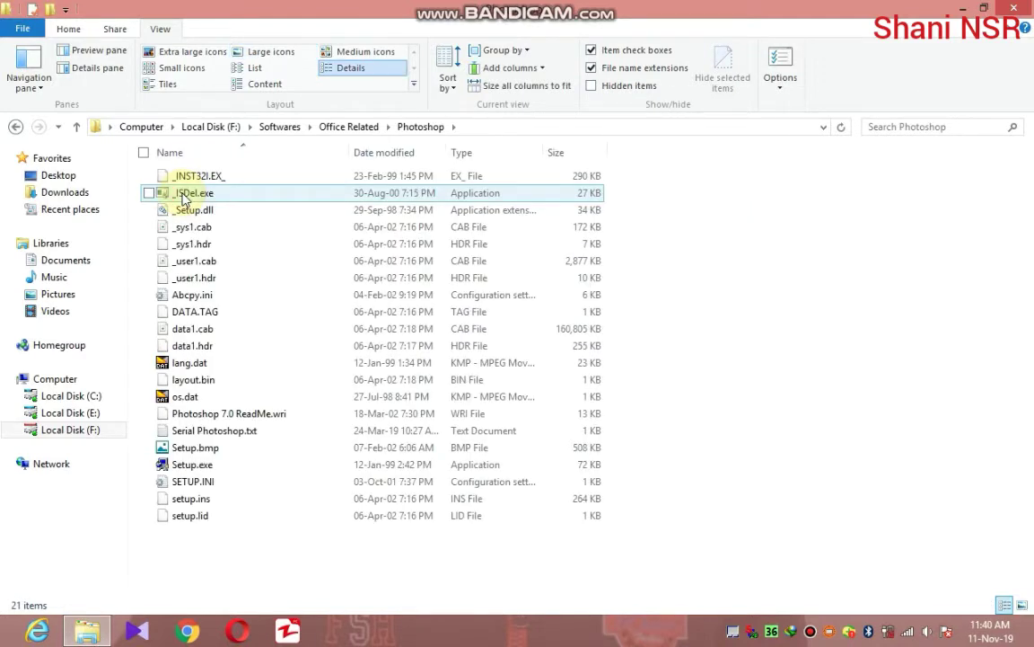
double_click(206, 469)
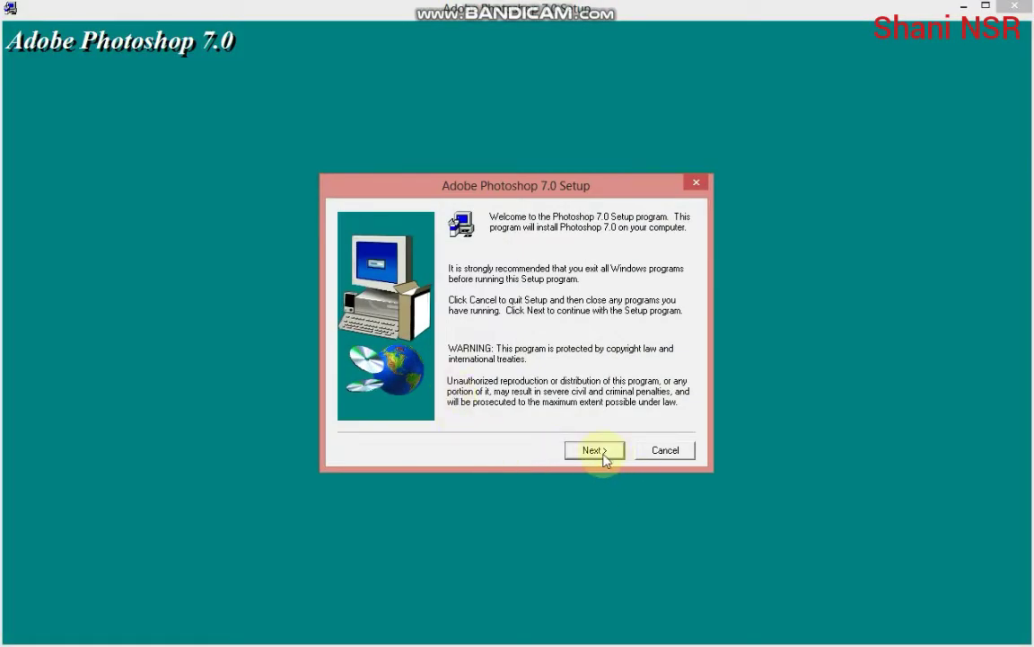
Step: Pass the welcome page and Adobe-apps notice, keep US English, and accept the licence agreement
left_click(597, 451)
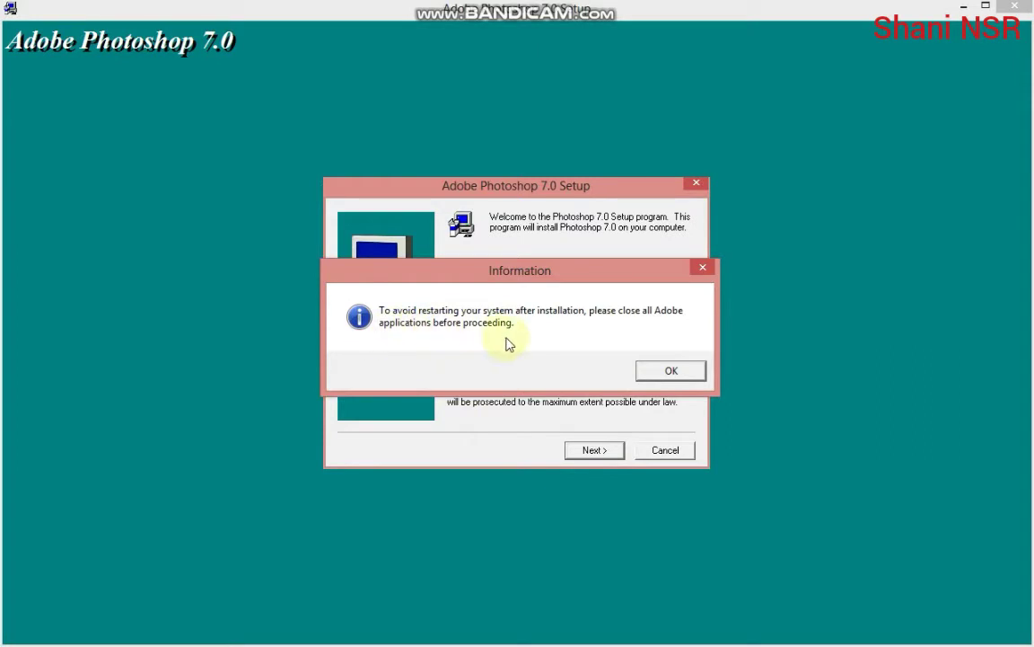
left_click(673, 371)
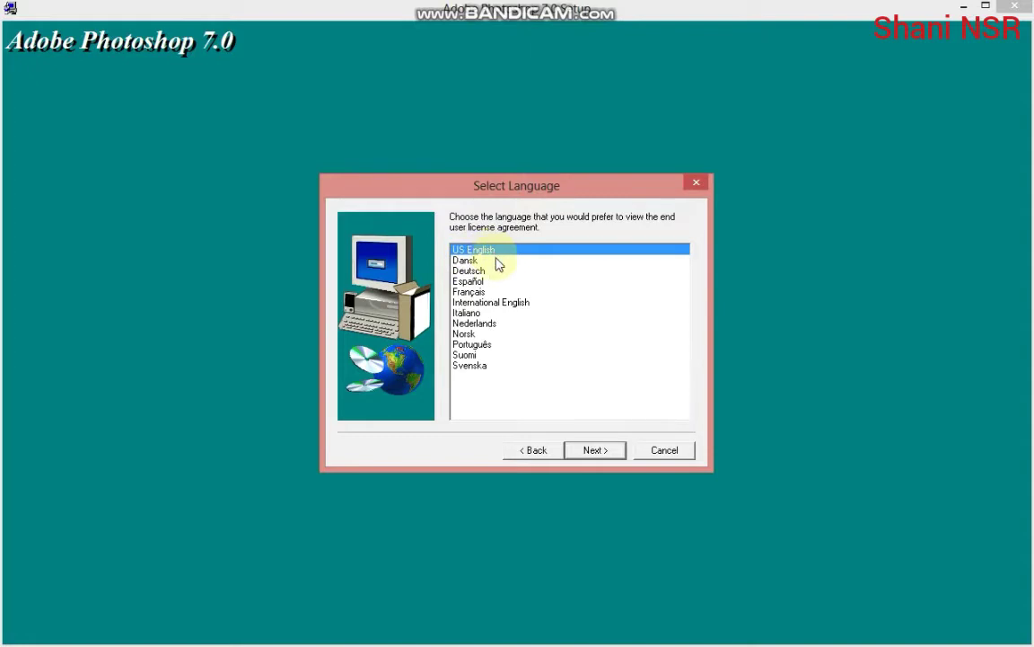
left_click(612, 454)
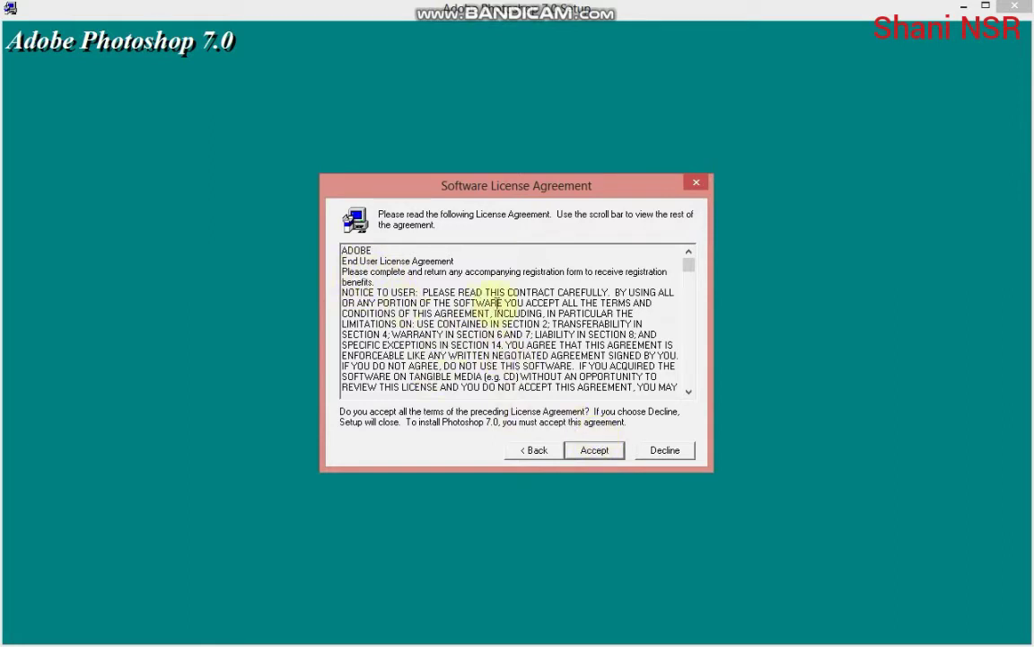
left_click(605, 453)
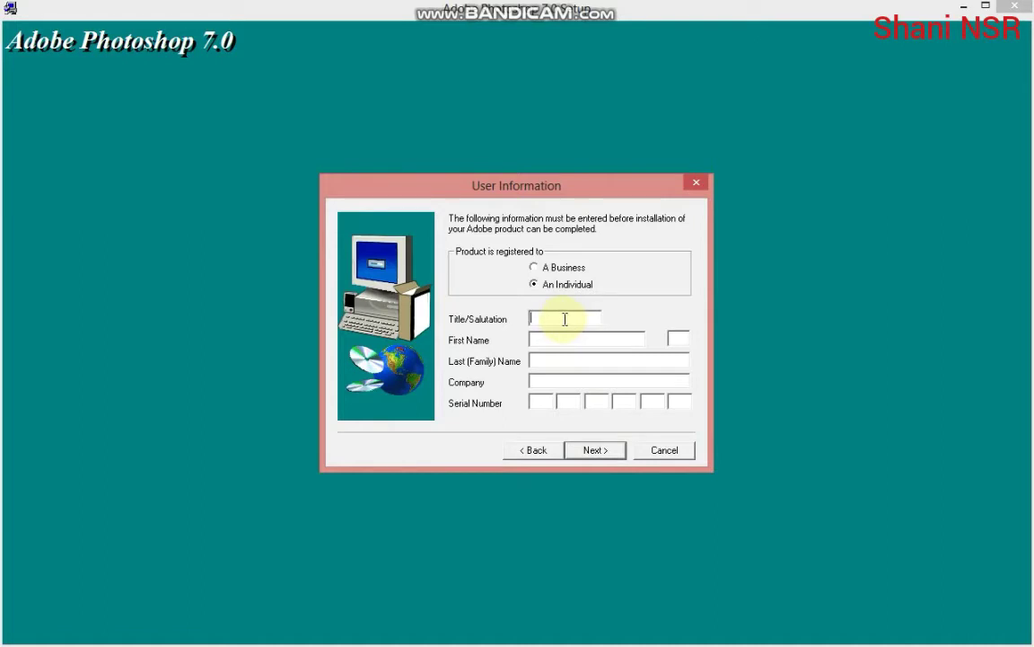
Step: Enter the user's salutation, first name, last name and company in the registration fields
left_click(590, 339)
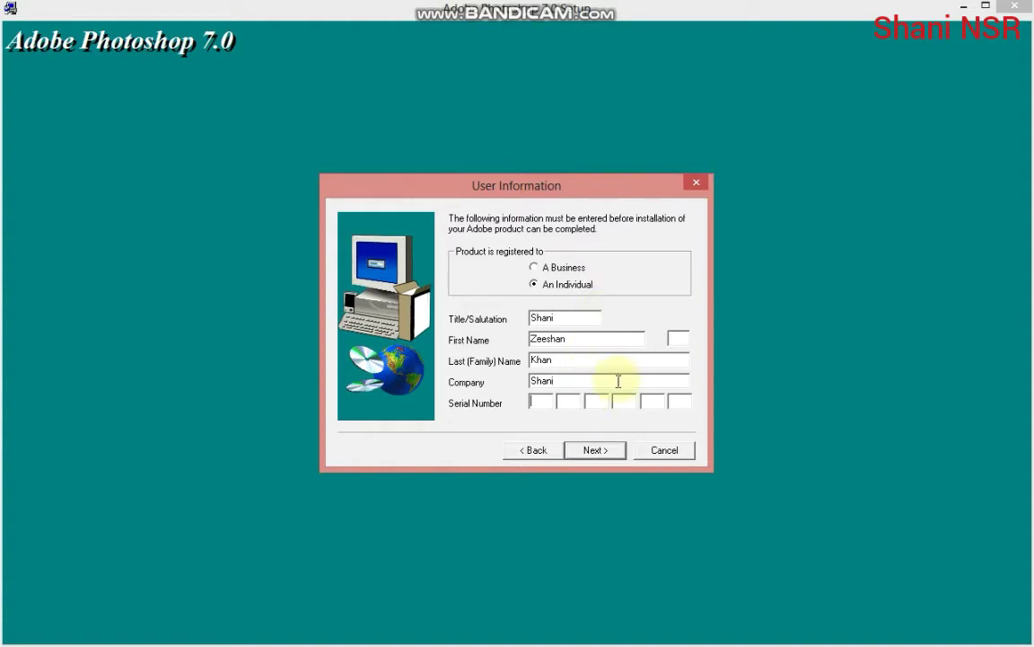
Step: Copy the serial number from Serial Photoshop.txt in Notepad, then return to the installer
left_click(964, 6)
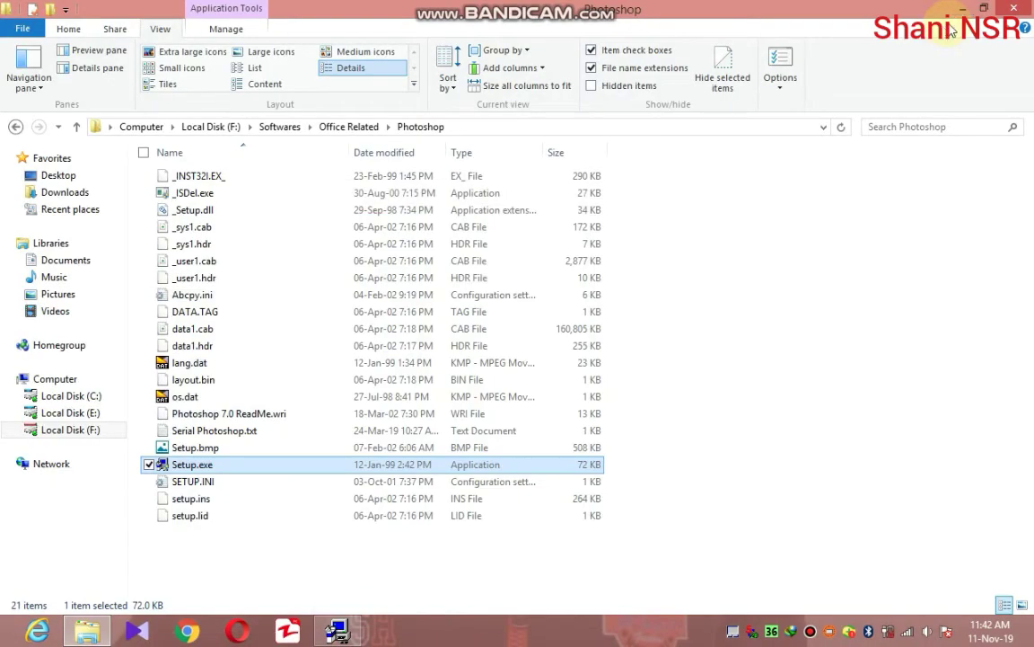
double_click(227, 431)
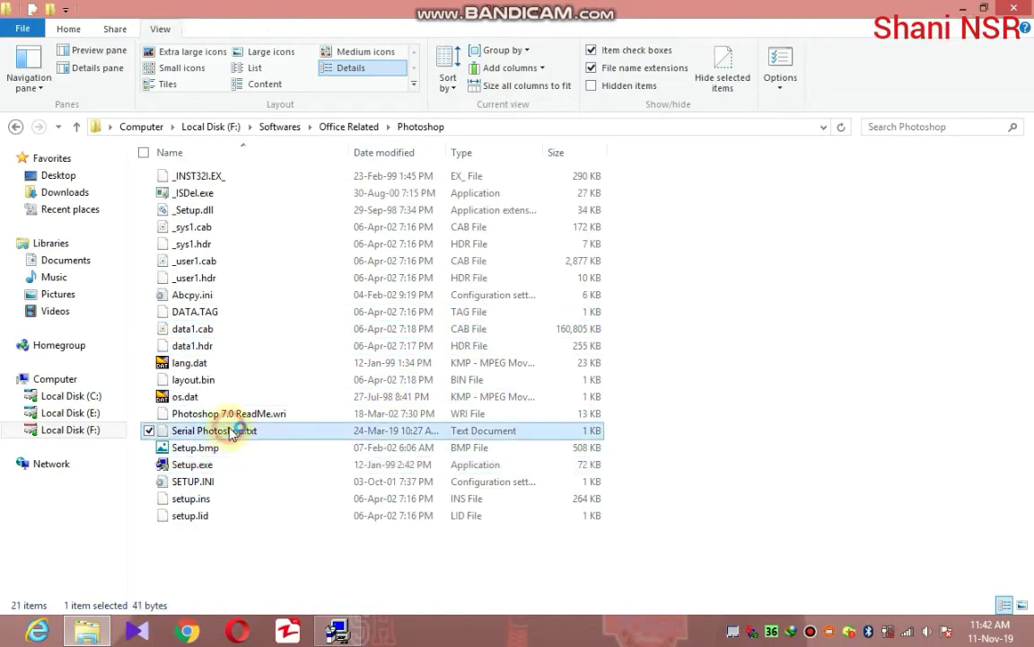
left_click_drag(409, 177, 213, 187)
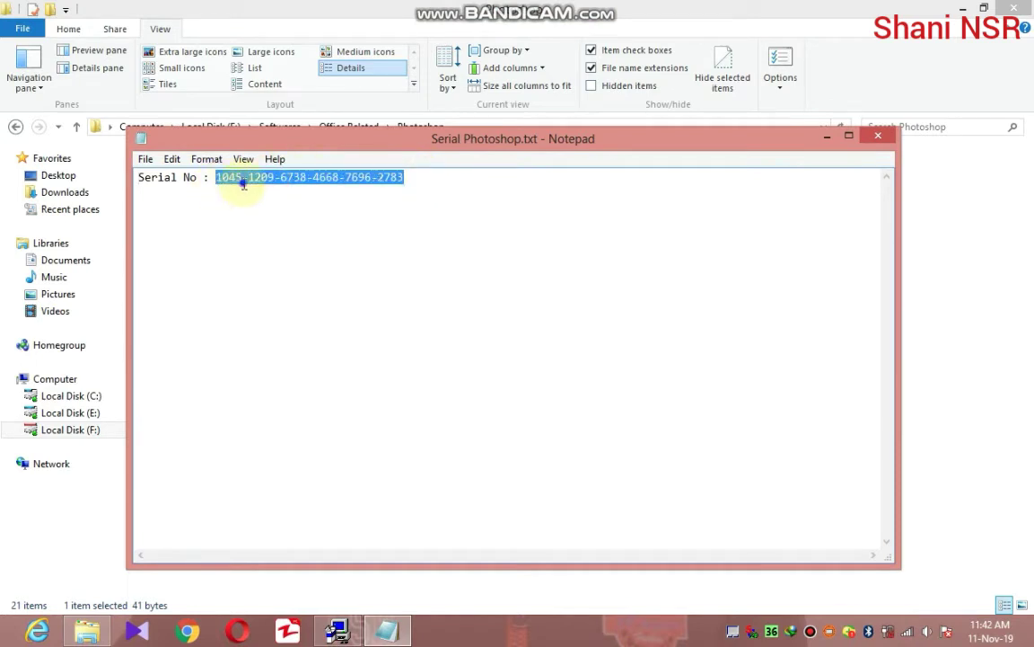
right_click(243, 185)
left_click(294, 238)
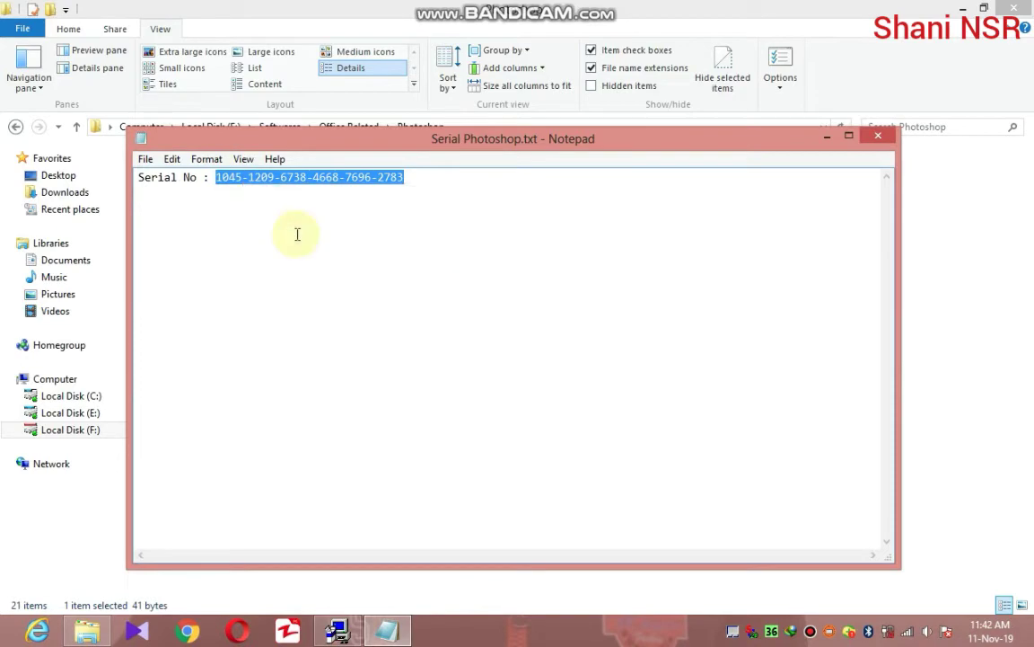
left_click(879, 137)
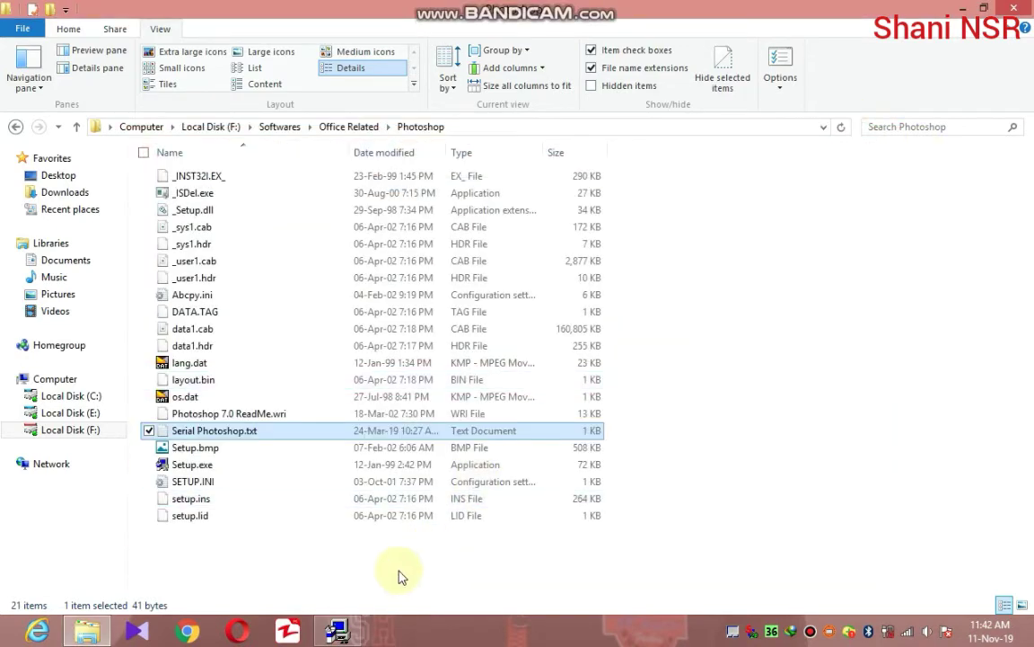
left_click(339, 628)
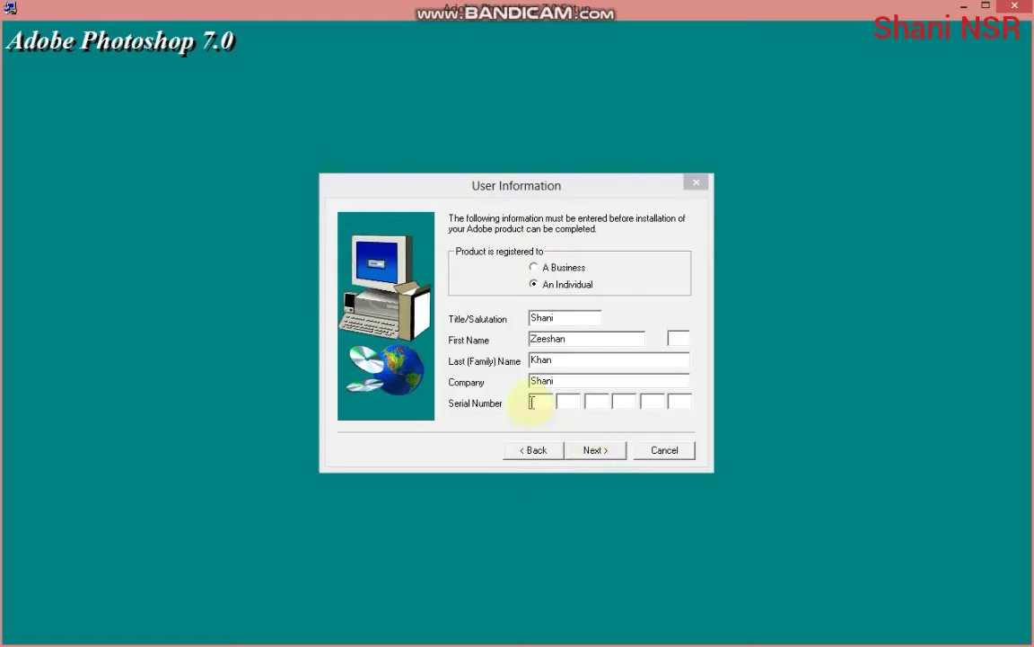
Step: Paste the copied serial into the Serial Number boxes and submit the user information
right_click(537, 402)
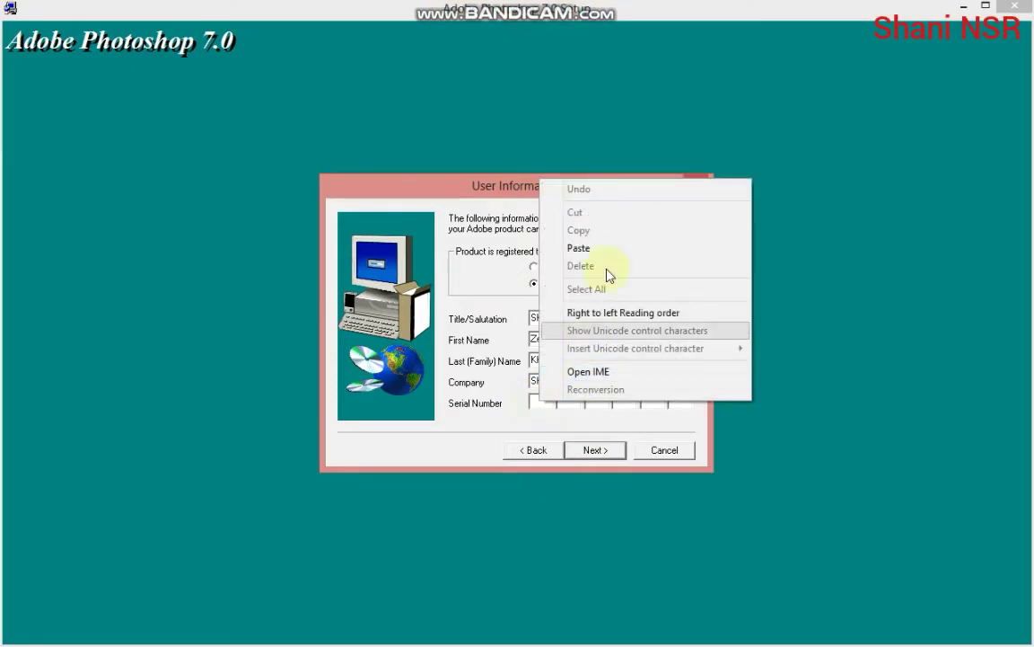
left_click(581, 248)
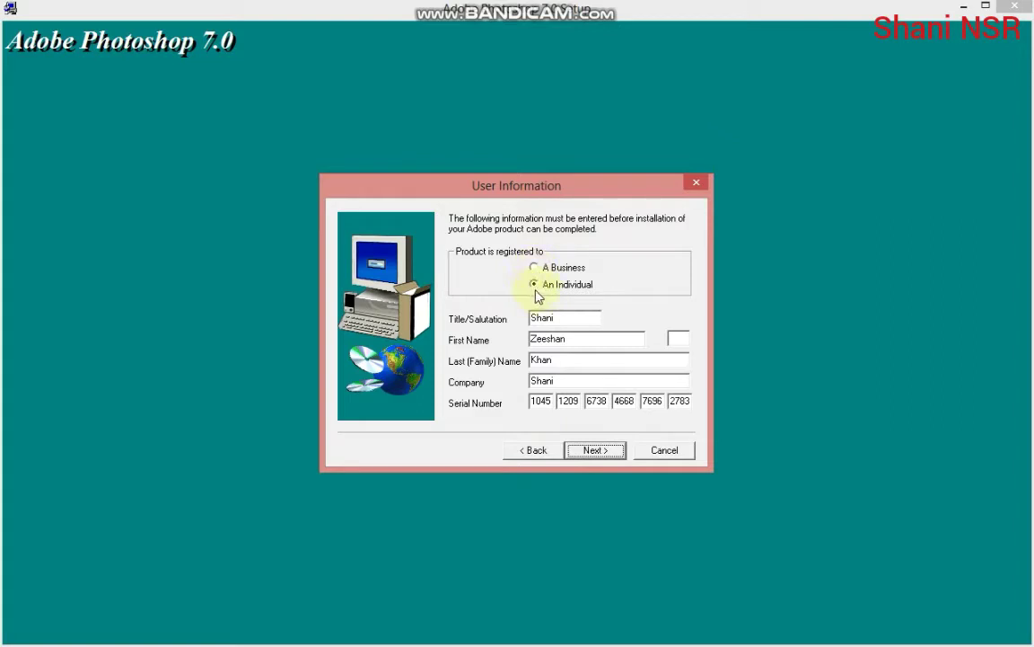
left_click(613, 455)
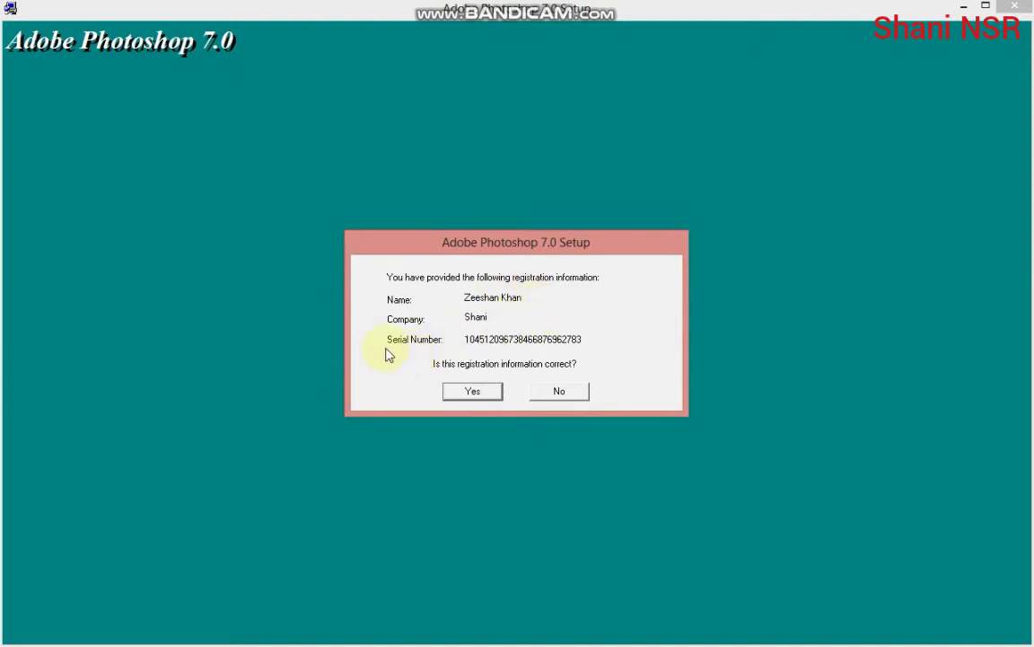
Step: Confirm registration and run a Typical install to C:\Program Files\Adobe\Photoshop 7.0 with default file types
left_click(463, 393)
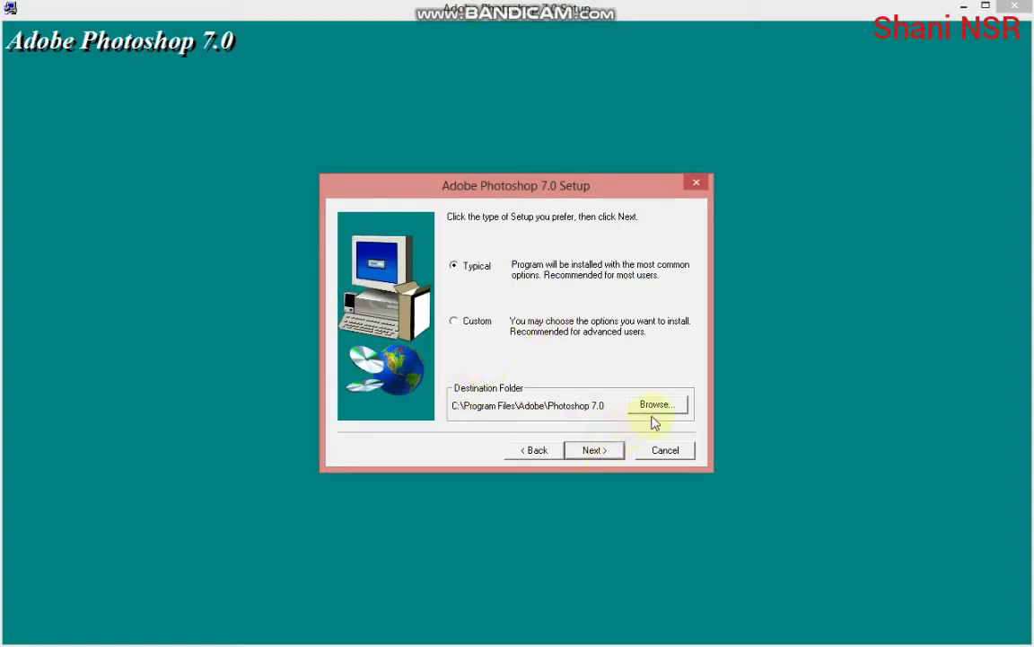
left_click(599, 456)
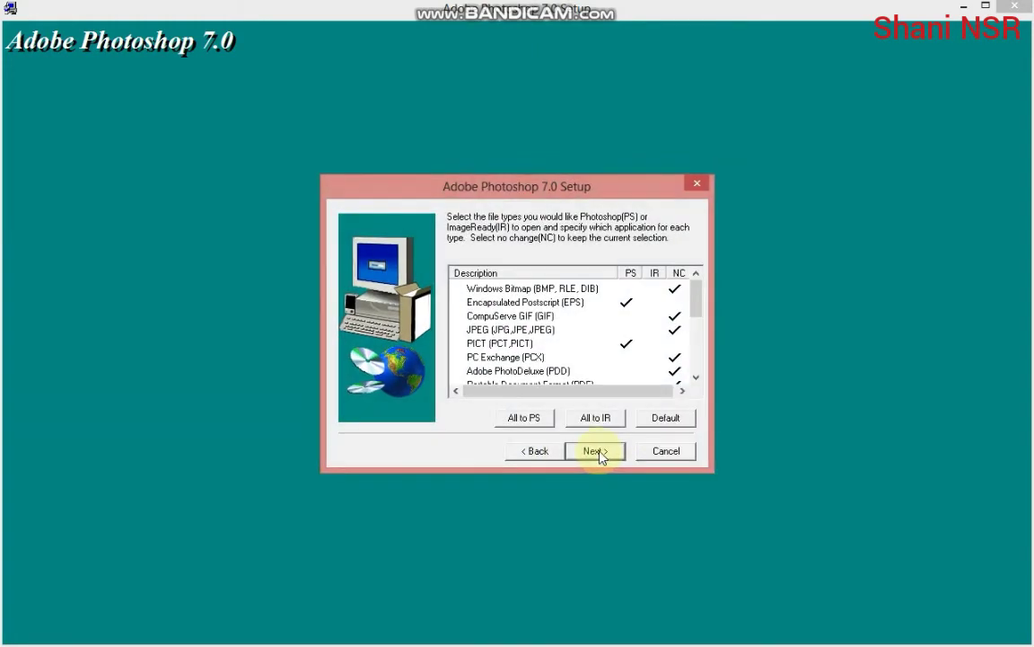
left_click(599, 451)
left_click(600, 452)
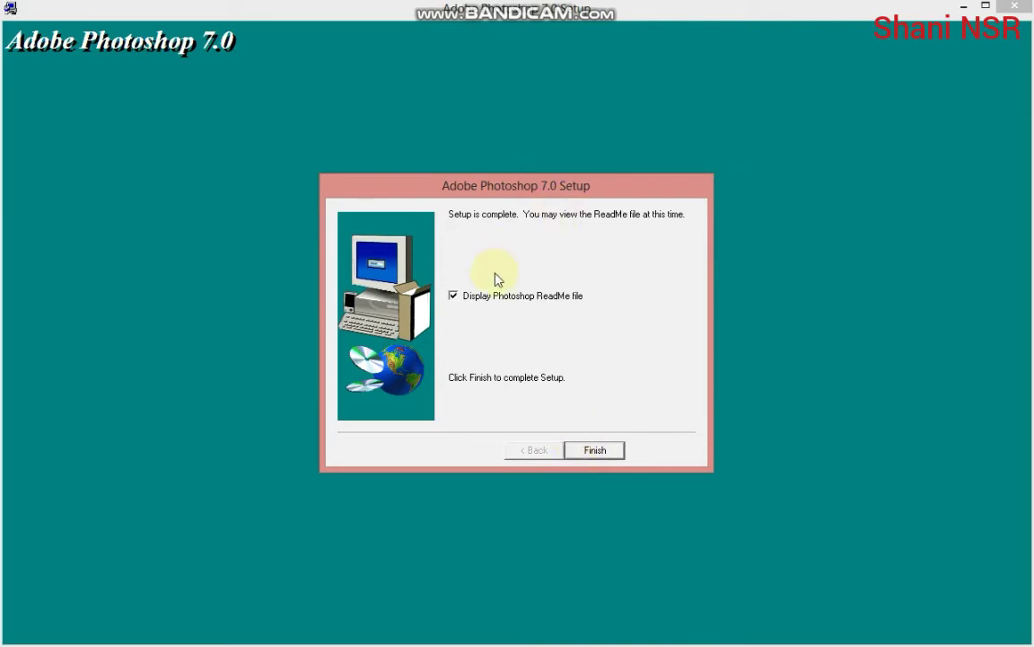
Step: Untick Display Photoshop ReadMe, finish setup and dismiss the thank-you message
left_click(462, 295)
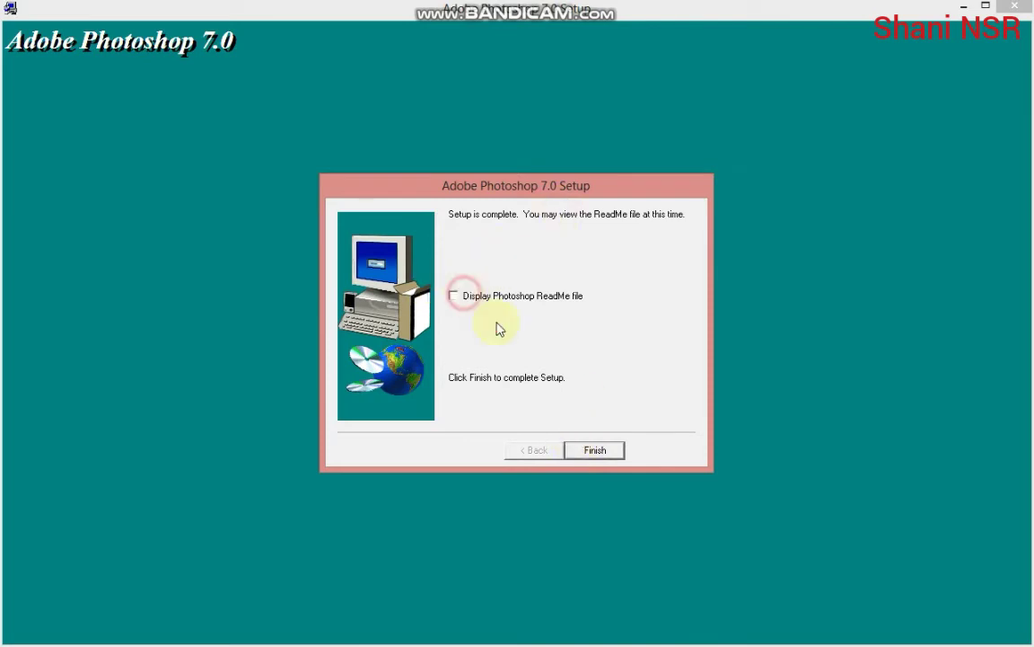
left_click(605, 450)
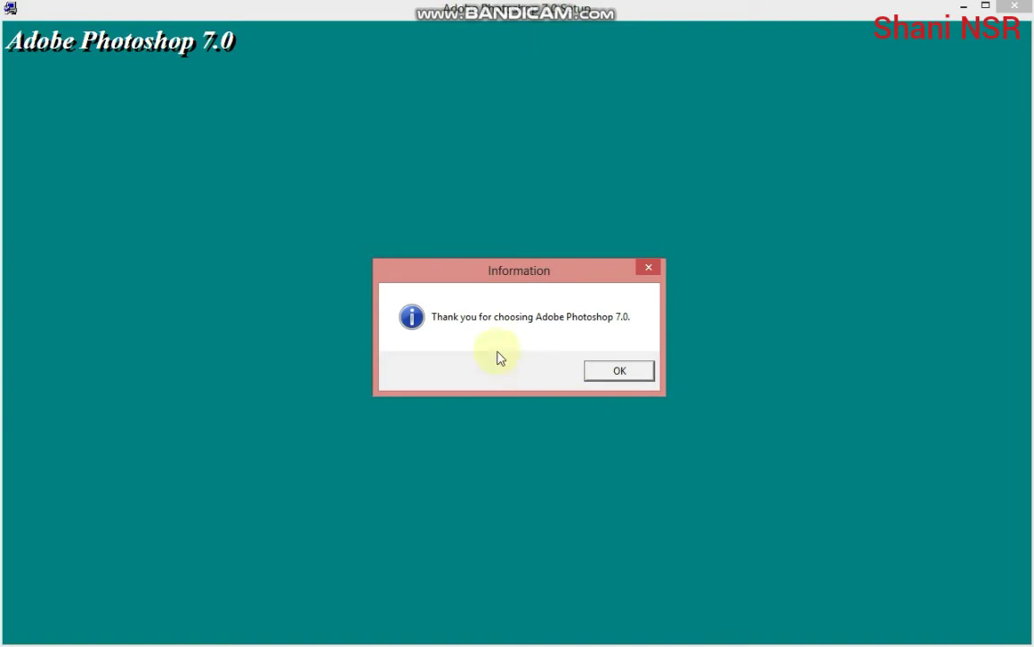
left_click(613, 371)
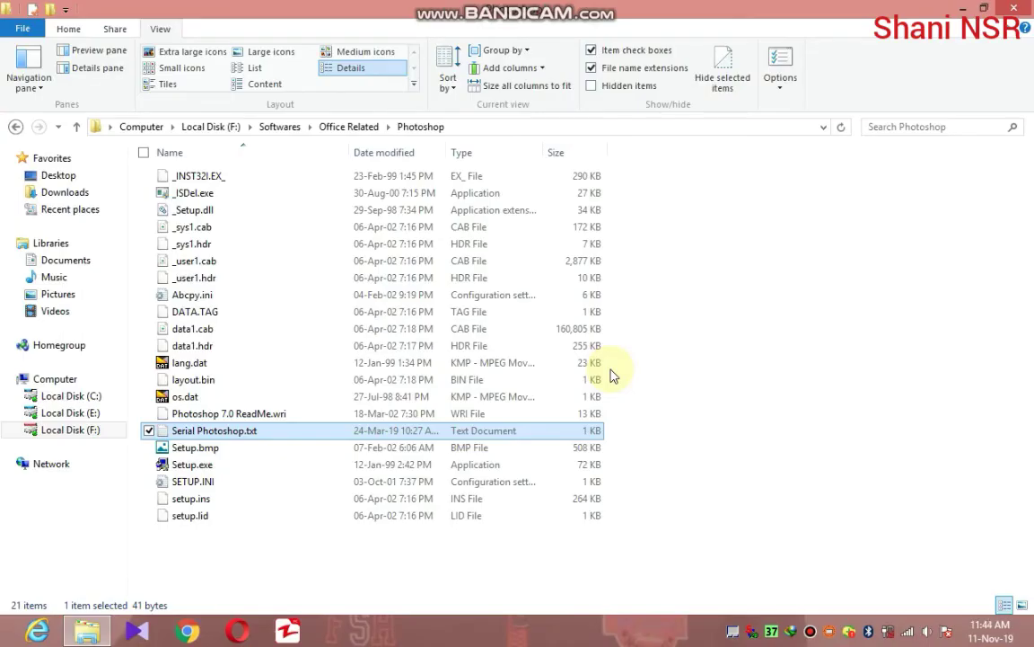
Step: Show the desktop and start Adobe Photoshop 7.0 from its Start screen tile
key("super+d")
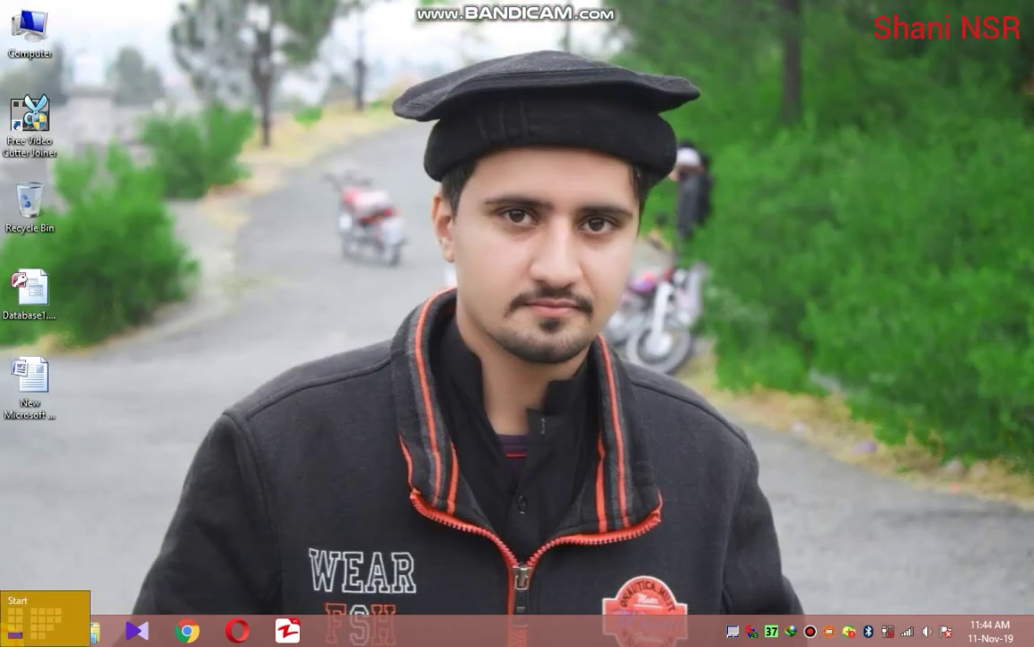
left_click(27, 629)
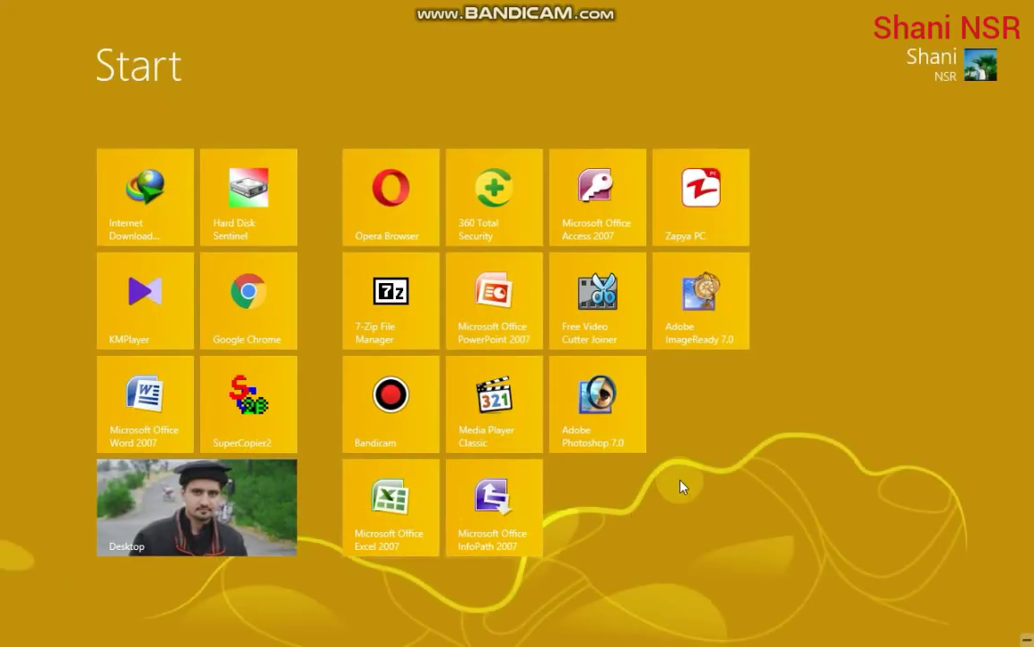
left_click(600, 402)
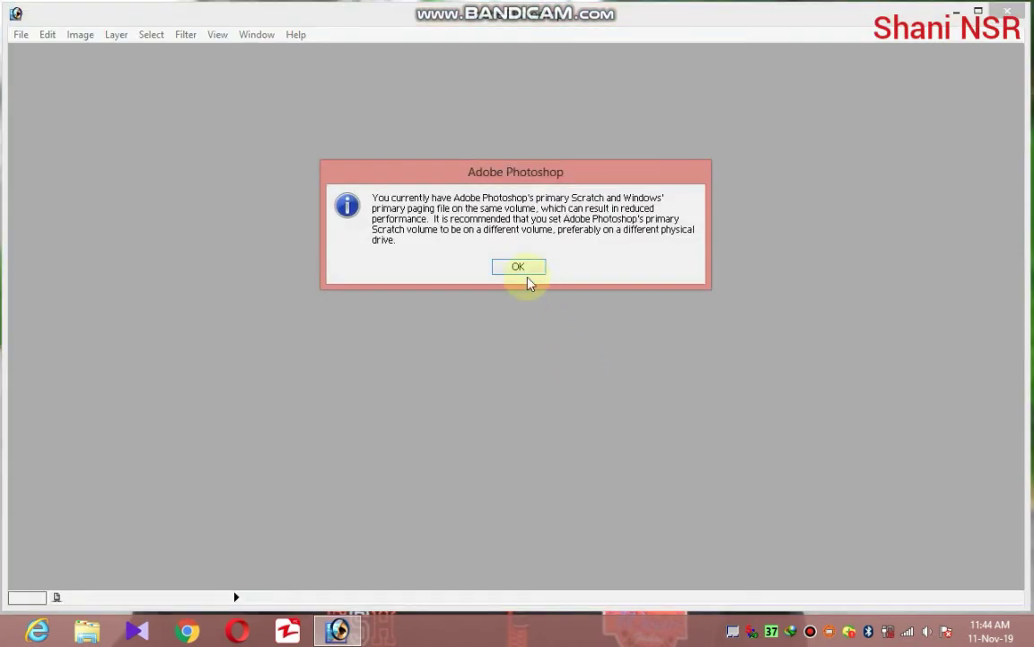
Step: Dismiss the scratch-disk warning, suppress the registration prompt, and choose to customise colour settings
left_click(522, 265)
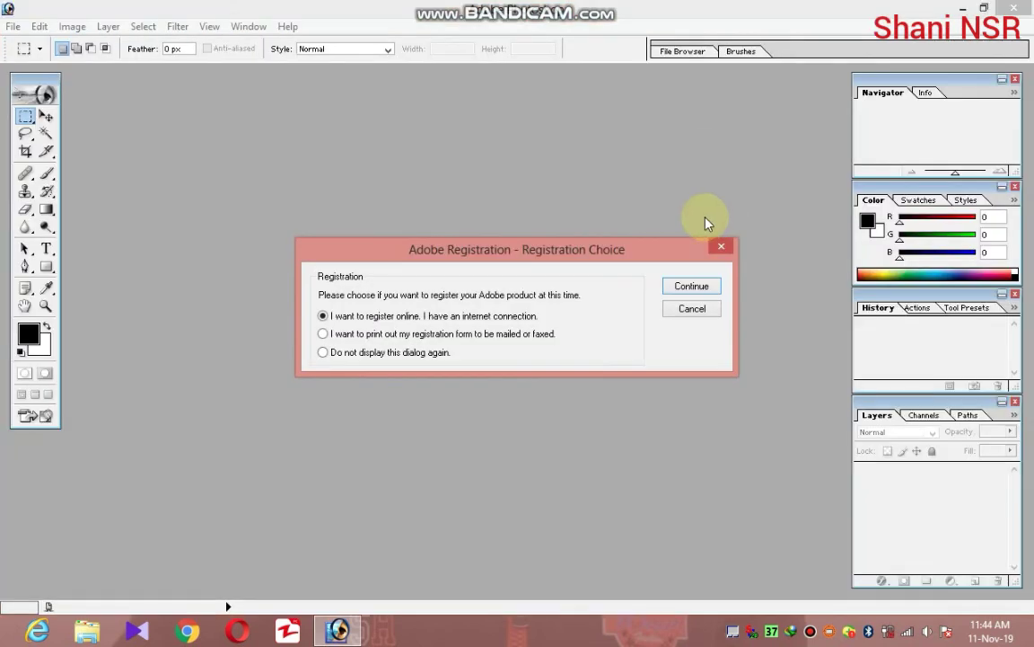
left_click(340, 361)
left_click(696, 288)
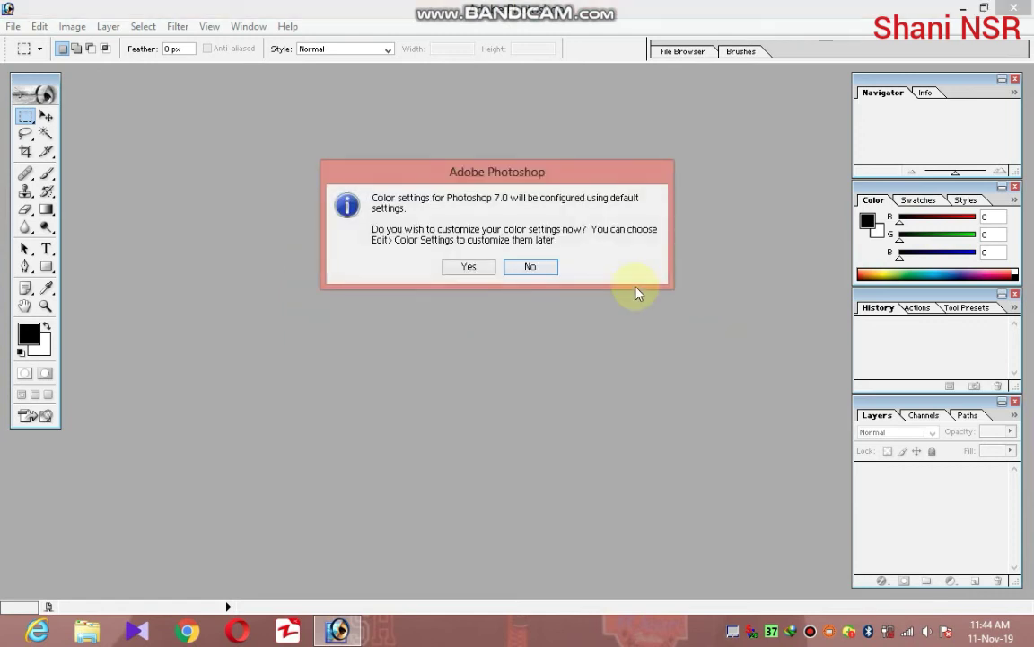
left_click(467, 269)
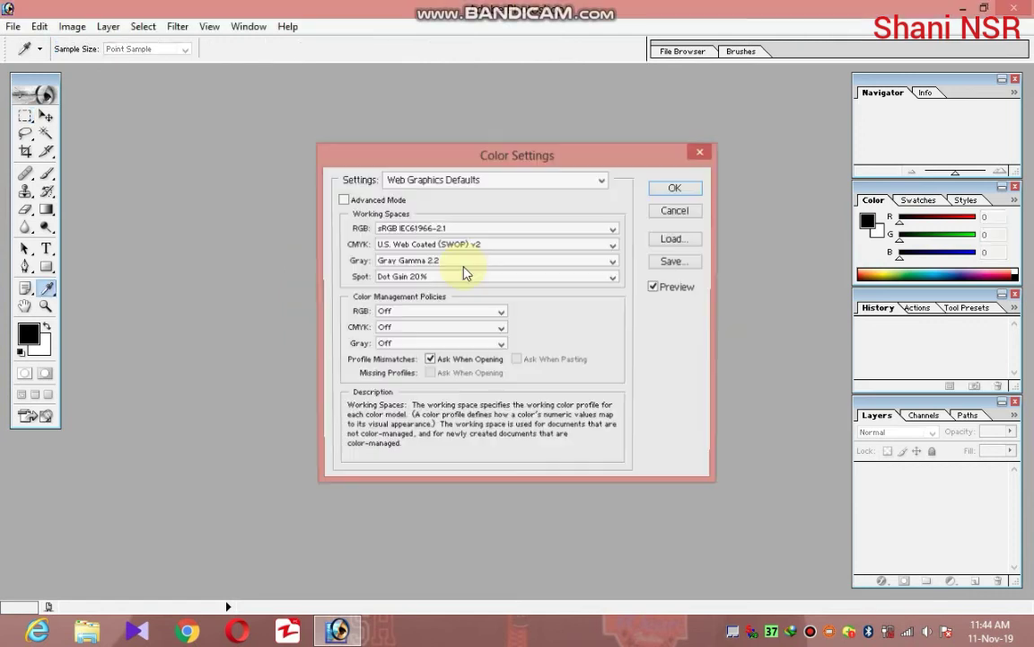
Step: Accept the Web Graphics Defaults colour settings, then quit Photoshop with Alt+F4
left_click(675, 187)
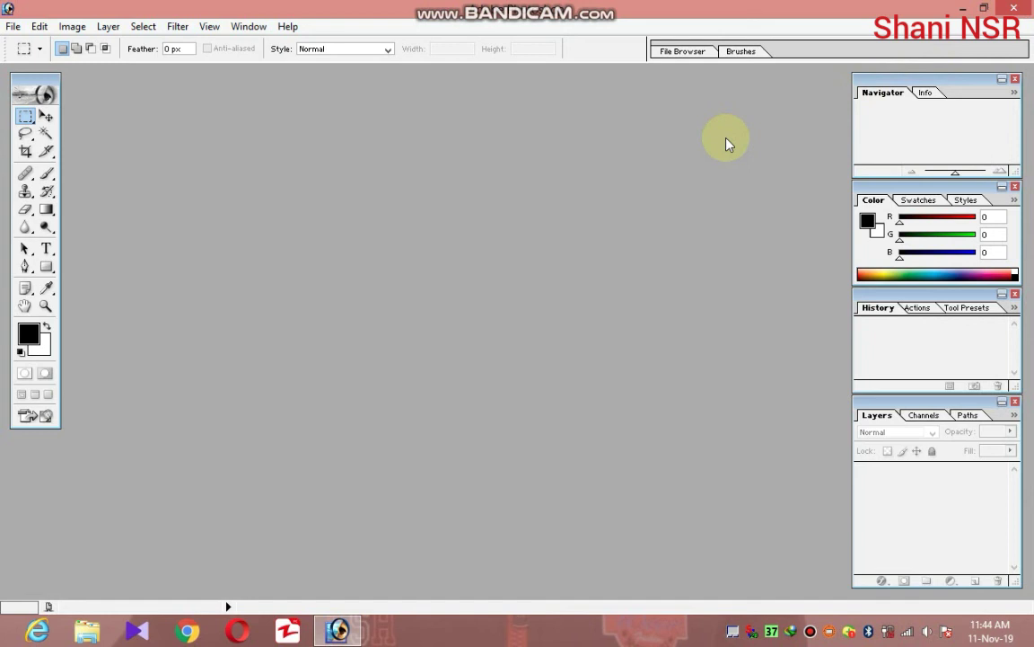
key("alt+F4")
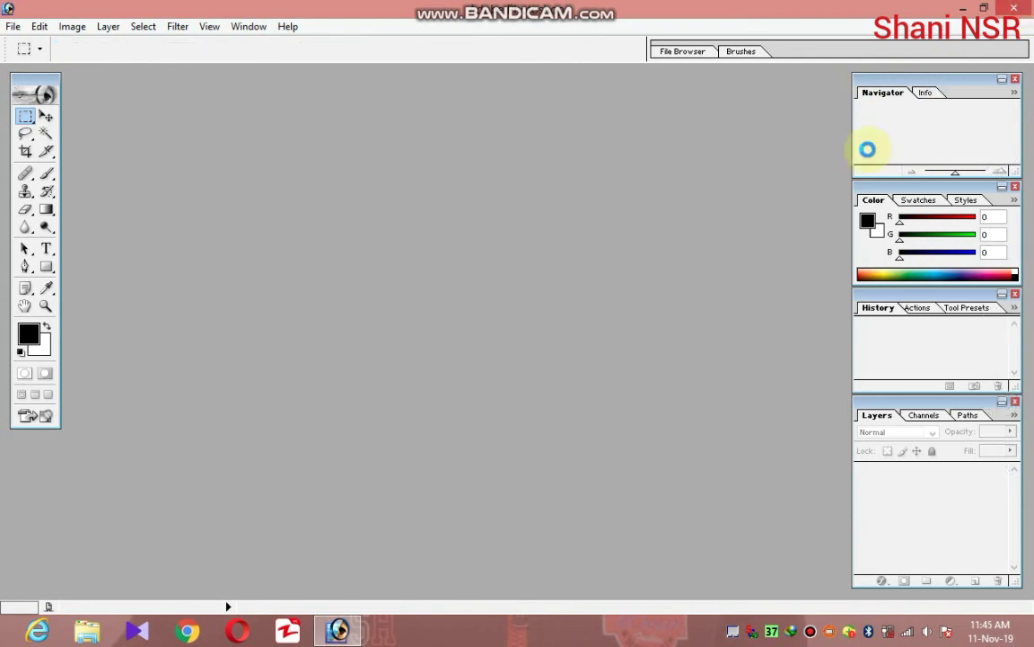